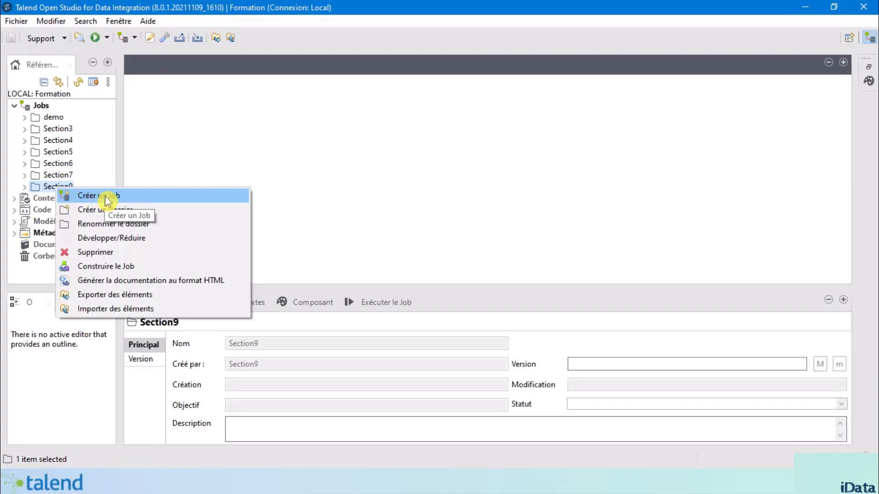
# Create a new job named jSendMail in the Section9 folder
pyautogui.click(108, 201)
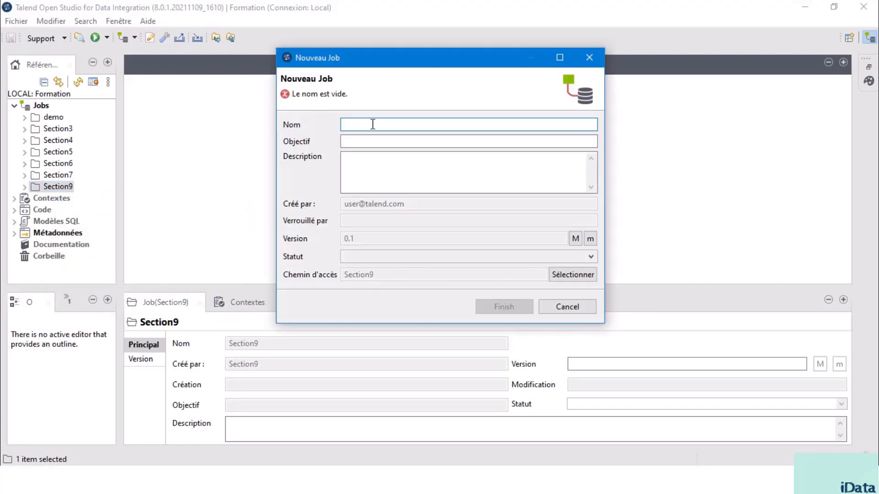
pyautogui.write('jSendMail')
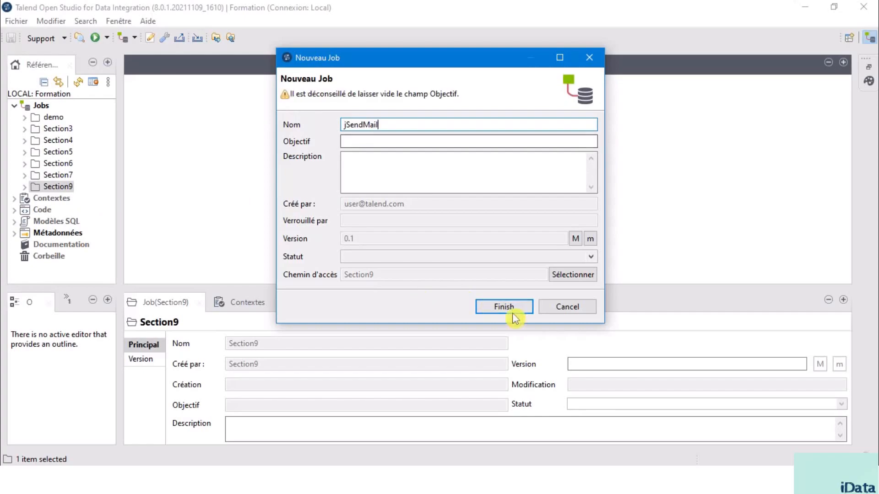
pyautogui.click(521, 312)
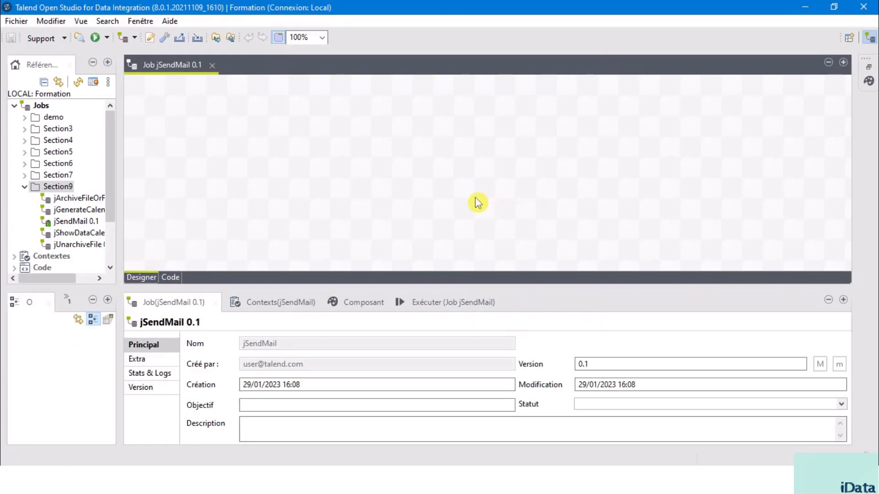
# Add a tSendMail component to the jSendMail job and open its settings
pyautogui.write('tsen')
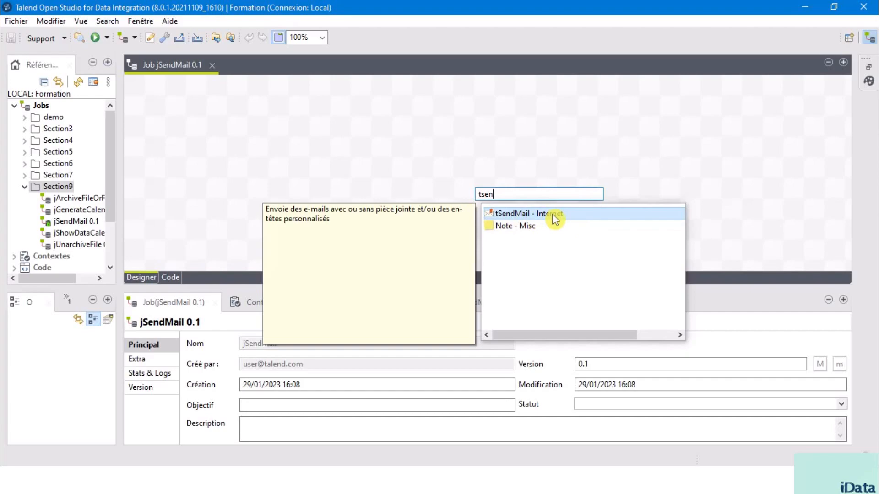
pyautogui.doubleClick(525, 216)
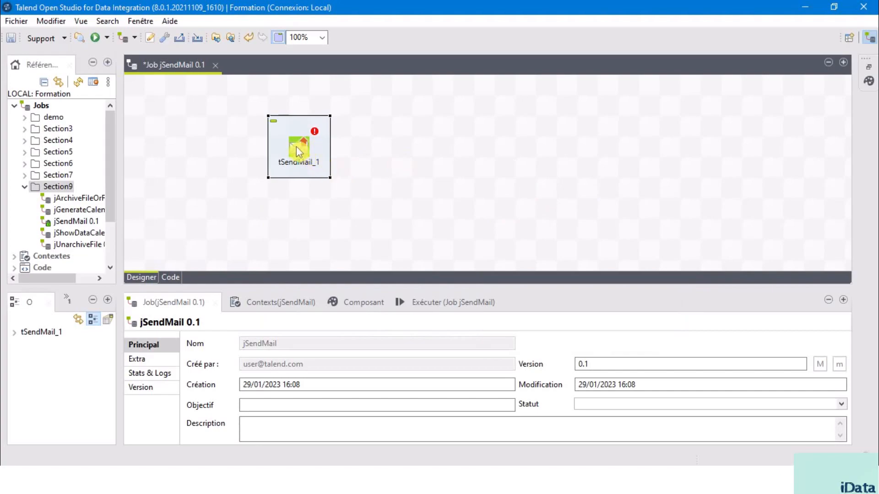
pyautogui.doubleClick(298, 150)
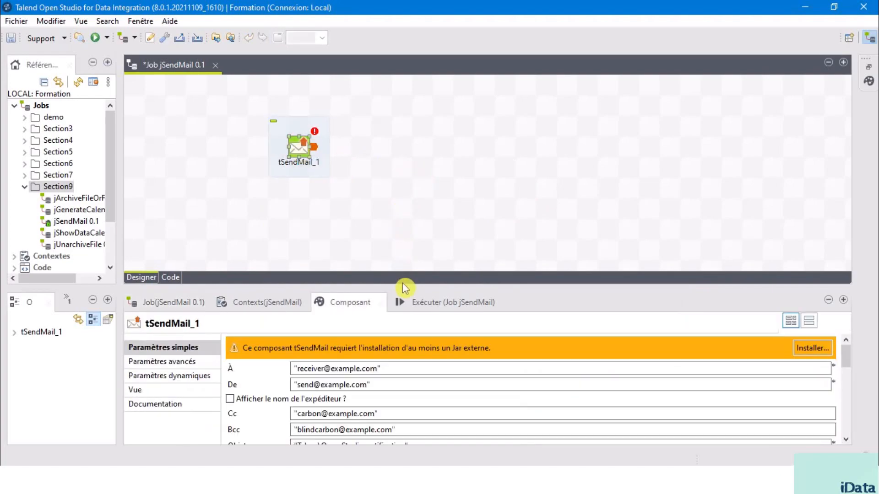
# Download and install all the external modules required by the tSendMail component
pyautogui.moveTo(403, 286); pyautogui.dragTo(404, 234)
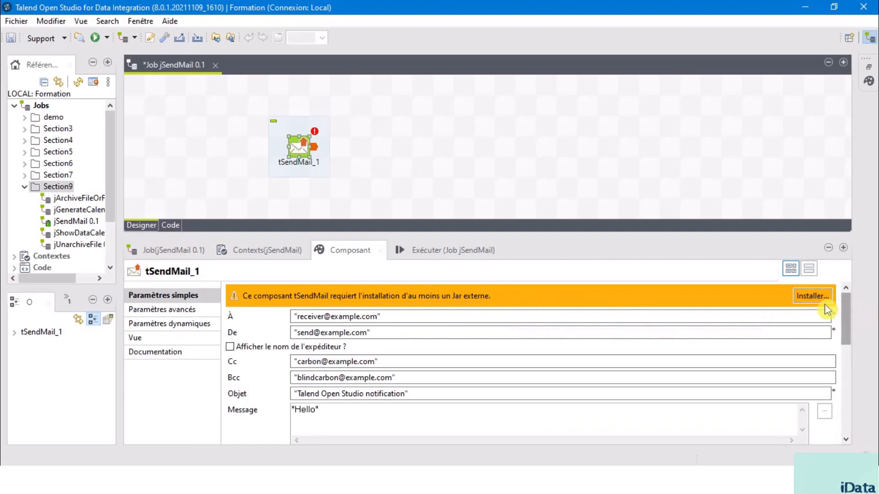
pyautogui.click(795, 298)
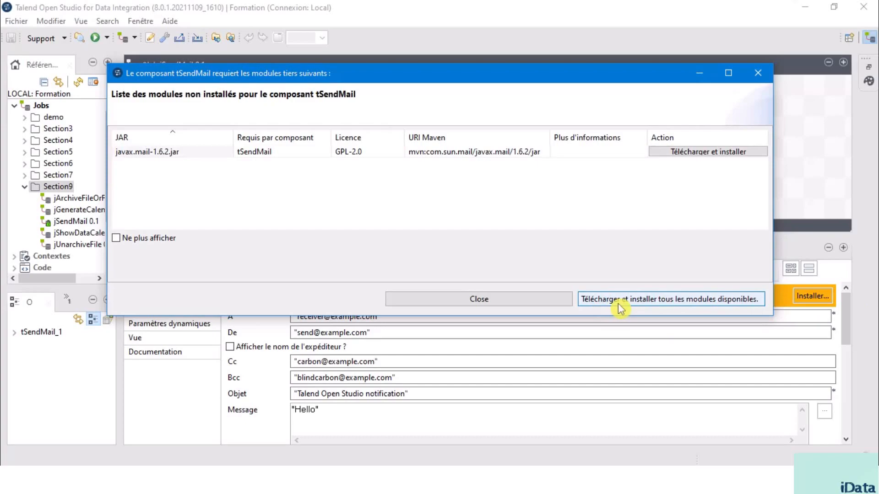
pyautogui.click(618, 304)
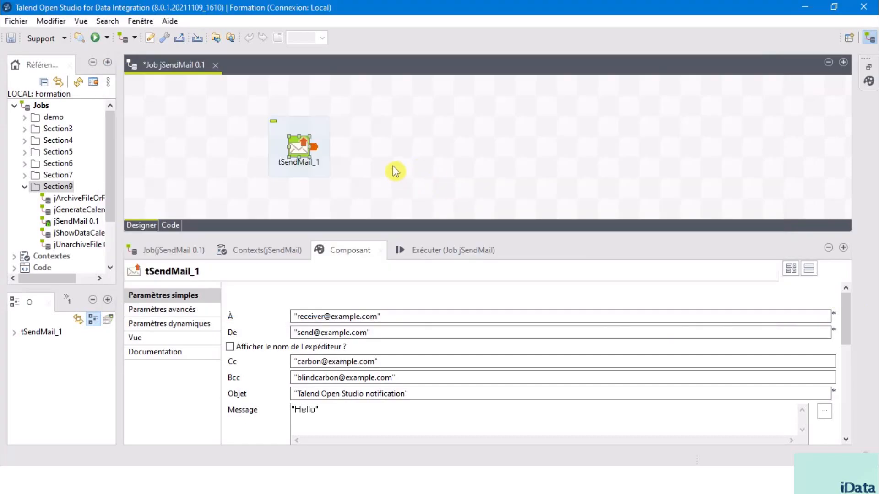
pyautogui.click(393, 165)
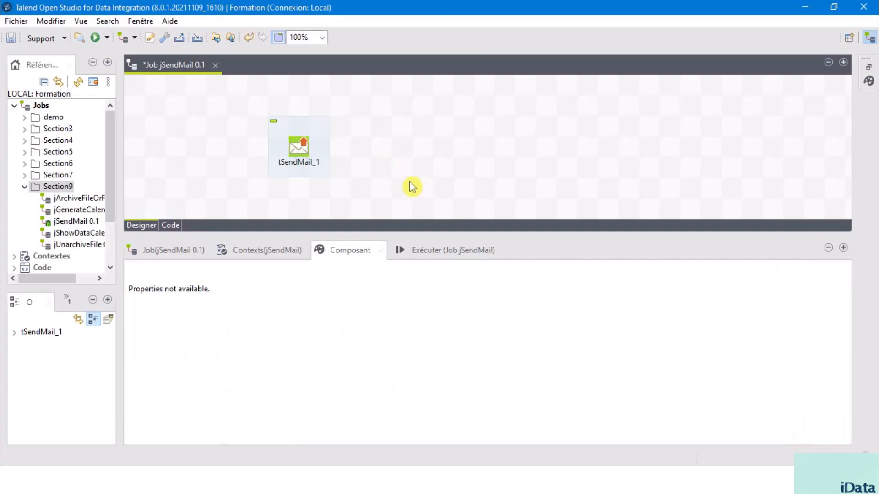
# Fill in tSendMail's recipient and sender e-mail addresses, and show the sender's name with their full name entered
pyautogui.click(299, 151)
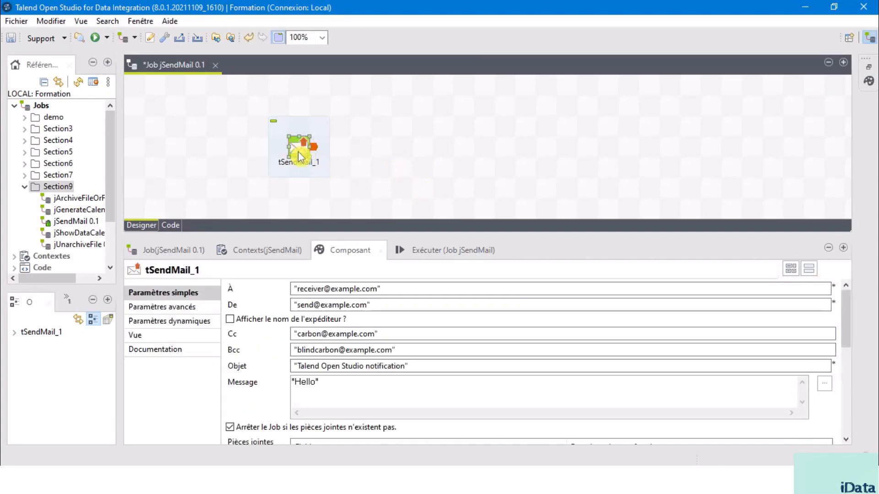
pyautogui.moveTo(432, 233); pyautogui.dragTo(456, 130)
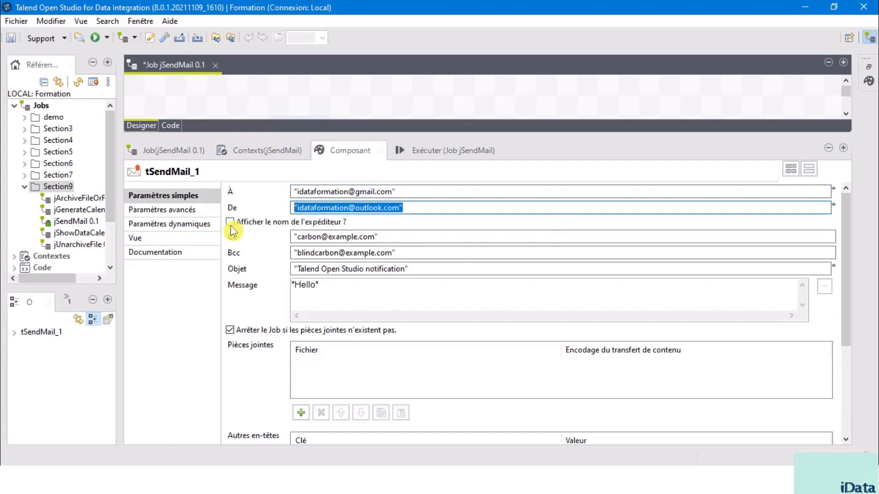
pyautogui.click(230, 223)
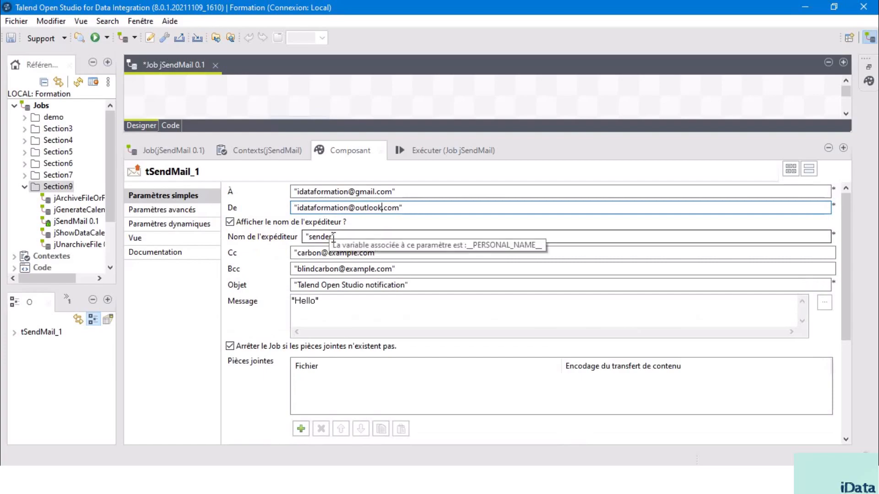
pyautogui.moveTo(334, 237); pyautogui.dragTo(307, 239)
pyautogui.write('Raoul ADDA')
# Empty the Cc and Bcc addresses of tSendMail, leaving only the quotation marks
pyautogui.click(398, 255)
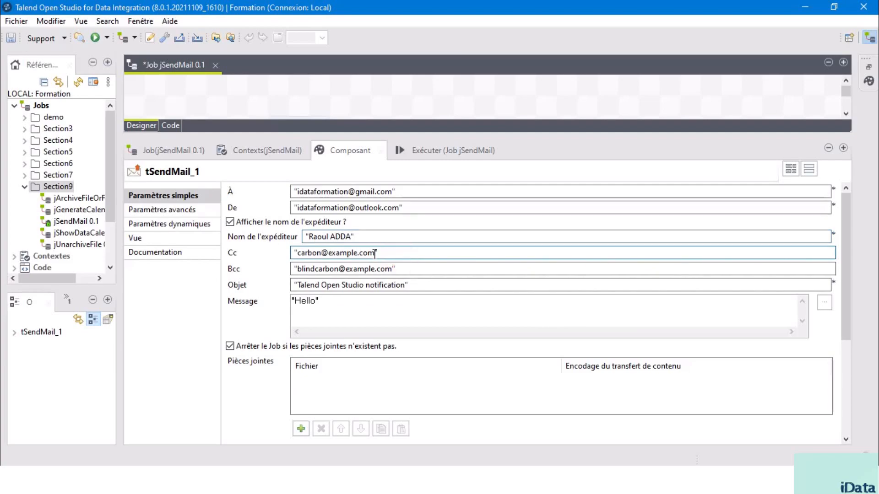
pyautogui.moveTo(374, 253); pyautogui.dragTo(297, 252)
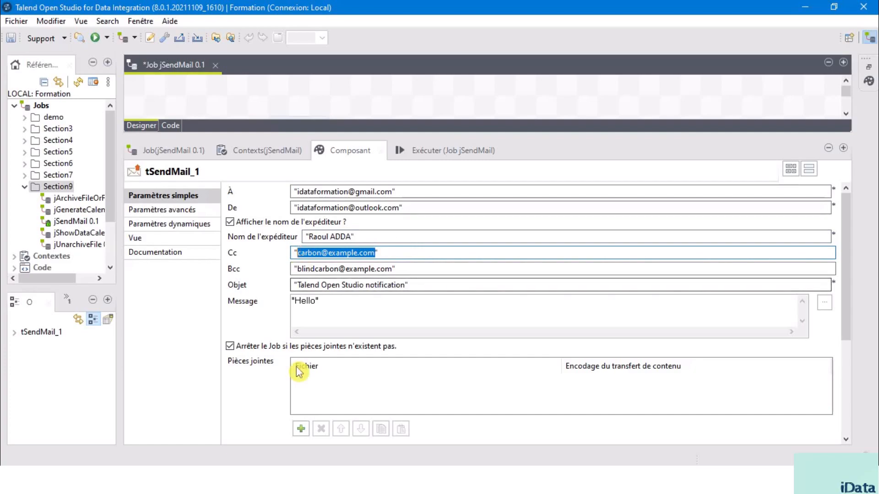
pyautogui.press('BackSpace')
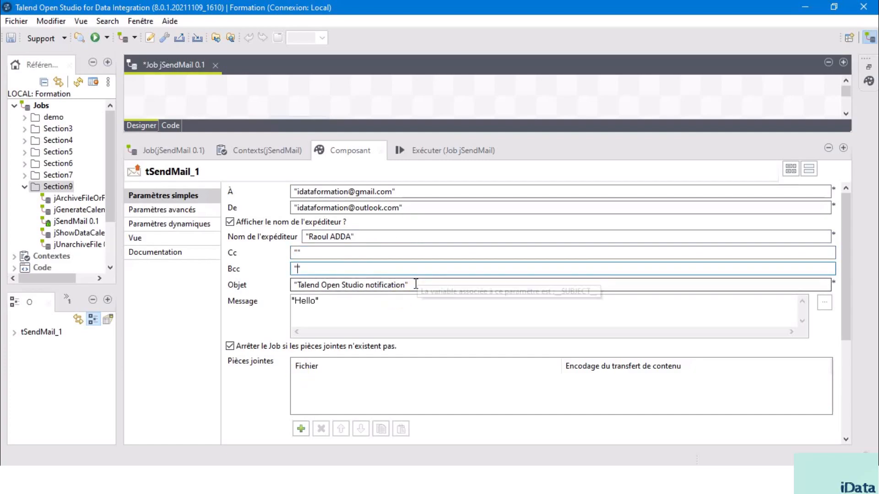
pyautogui.click(410, 285)
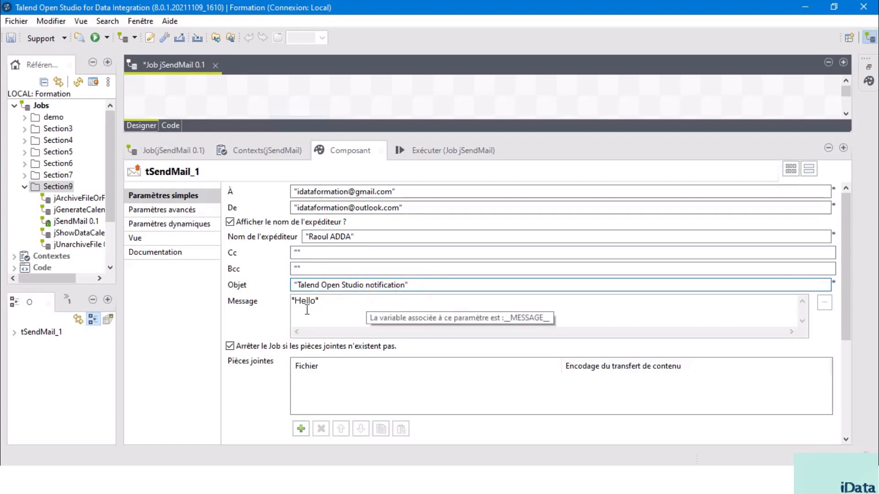
pyautogui.click(336, 309)
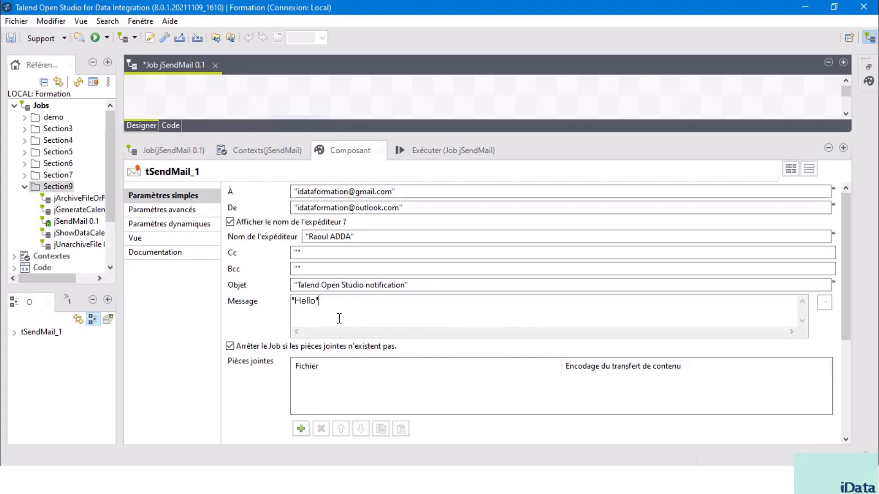
# Add an attachment to the mail with the file path "C:/Formation Talend/Section 9/files.zip"
pyautogui.scroll(-1, 336, 313)
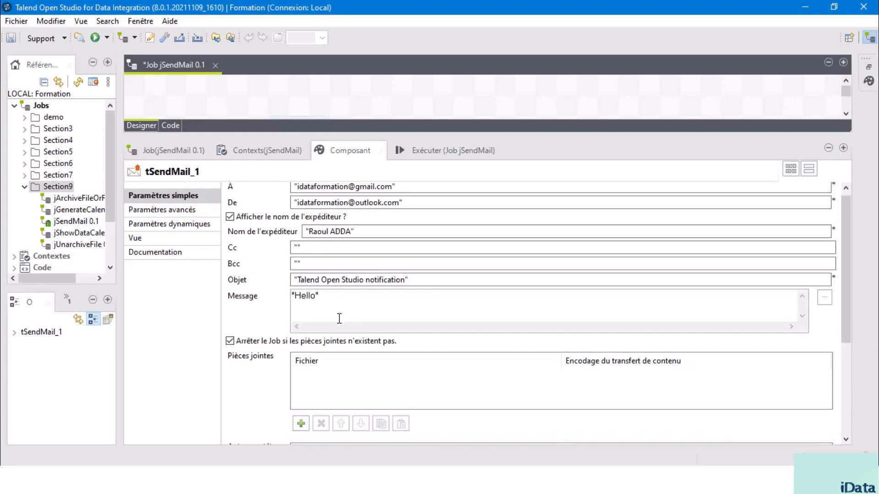
pyautogui.scroll(-5, 340, 283)
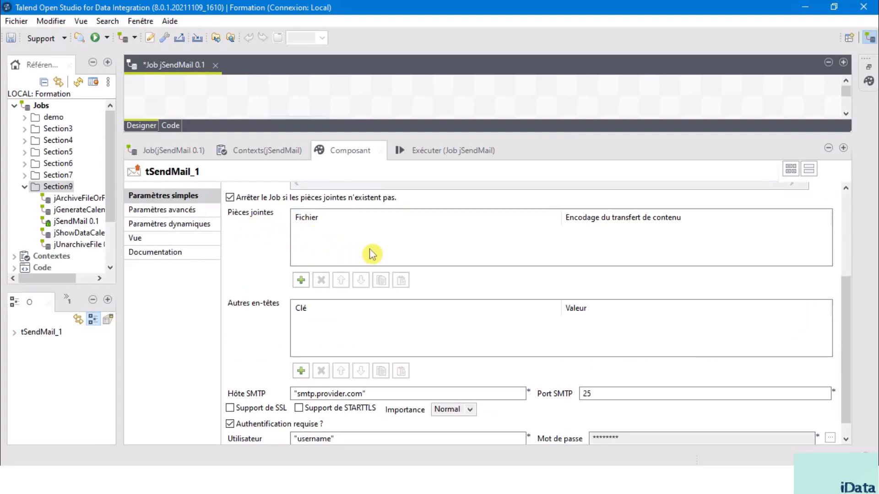
pyautogui.click(300, 280)
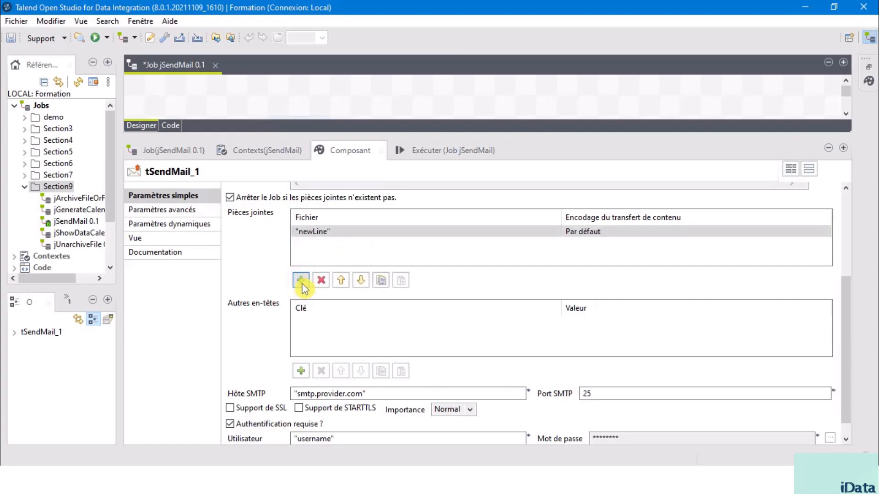
pyautogui.click(334, 232)
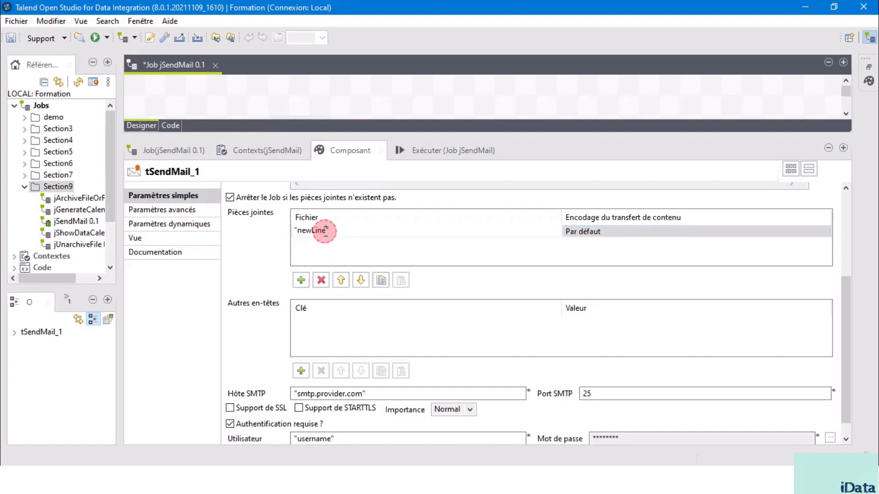
pyautogui.write('C:/Formation Talend/Section 9/files.zip"')
pyautogui.press('Home')
pyautogui.write('"')
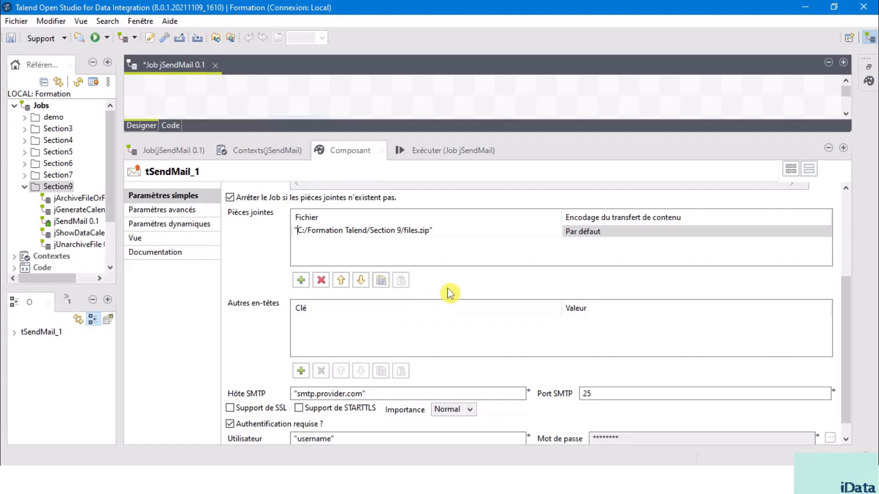
# Set the SMTP host to "smtp.office365.com", enable STARTTLS support and set the SMTP port to 587
pyautogui.click(347, 394)
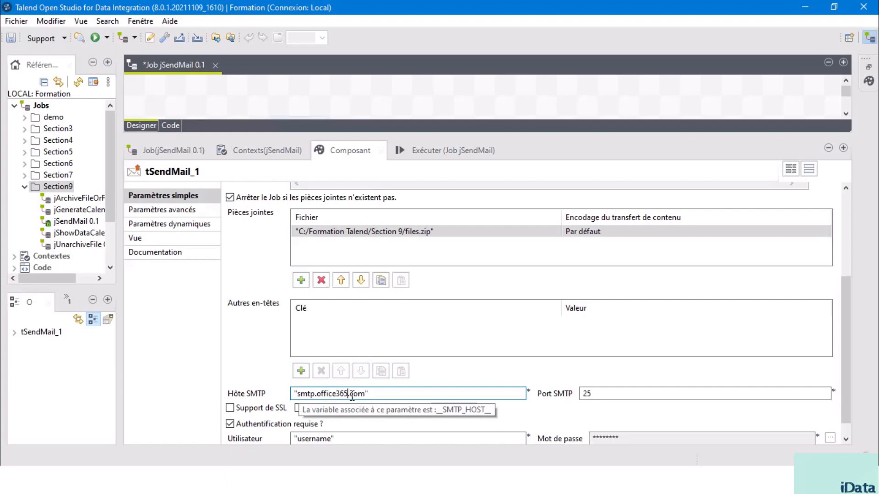
pyautogui.click(299, 408)
pyautogui.click(588, 394)
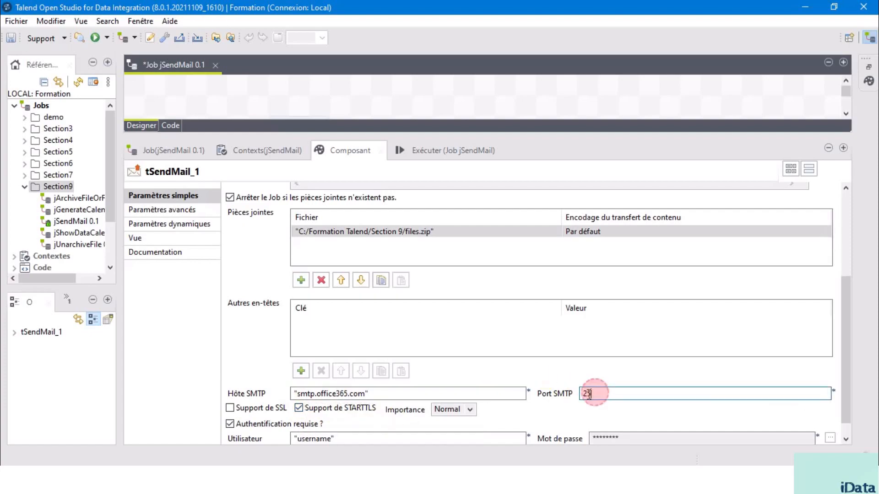
pyautogui.doubleClick(589, 394)
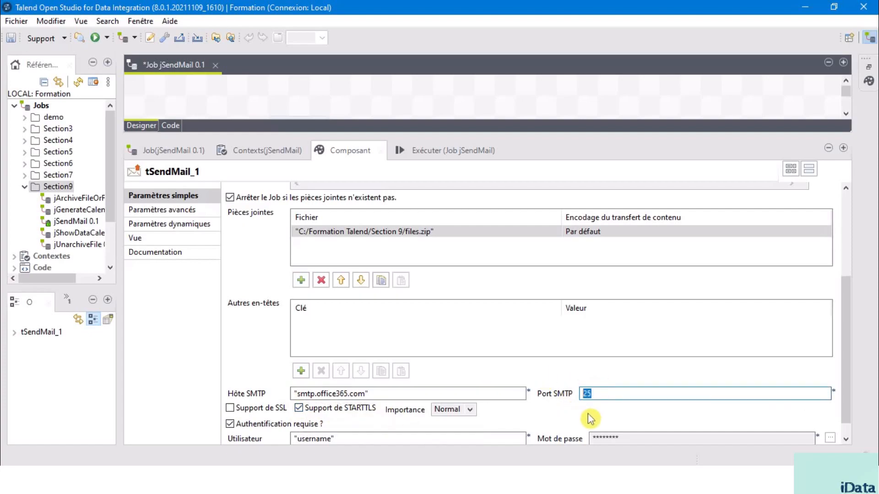
pyautogui.write('5')
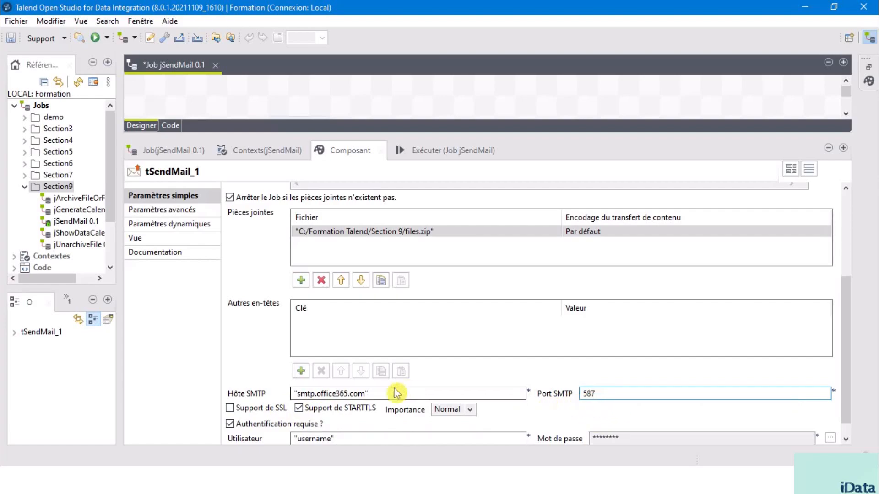
# Enter the mail account's user name and password for the SMTP authentication
pyautogui.scroll(-1, 400, 405)
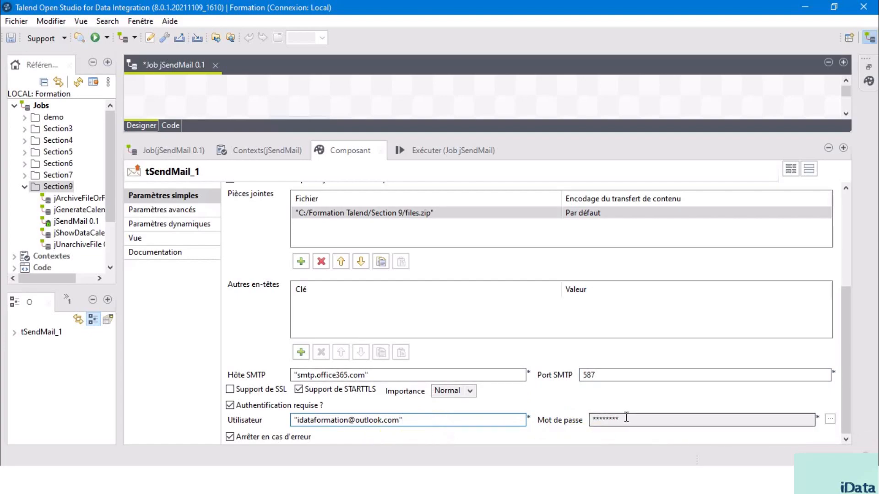
pyautogui.click(829, 420)
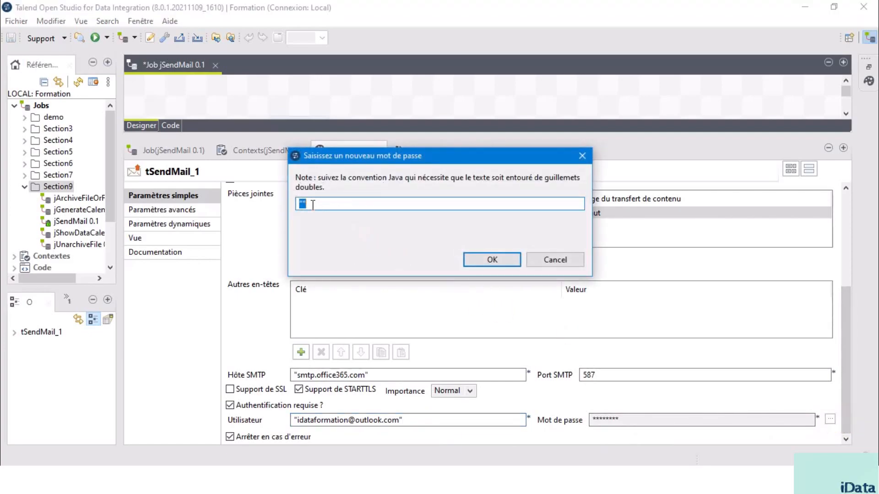
pyautogui.press('Return')
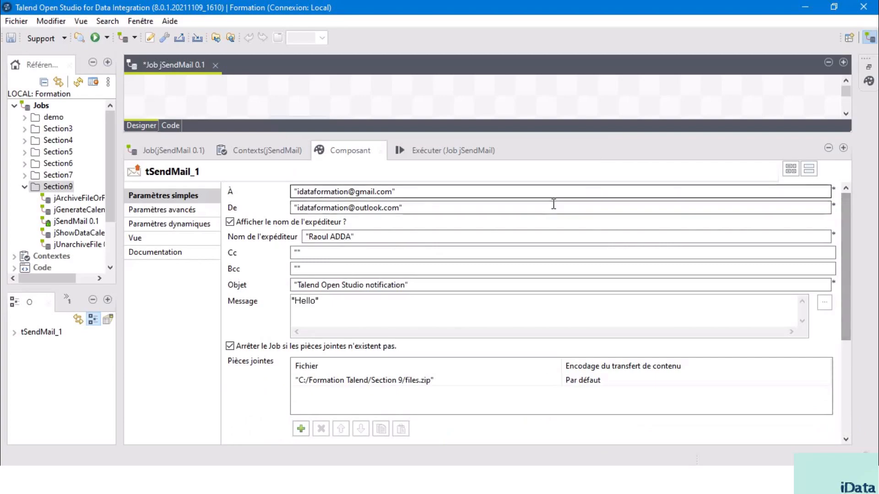
# Run the jSendMail job and check the sent notification in Outlook's sent items
pyautogui.click(437, 154)
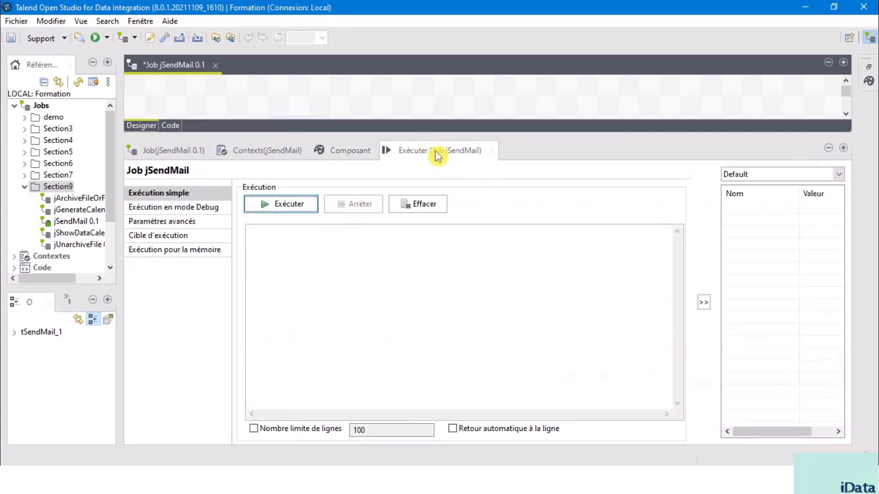
pyautogui.click(292, 206)
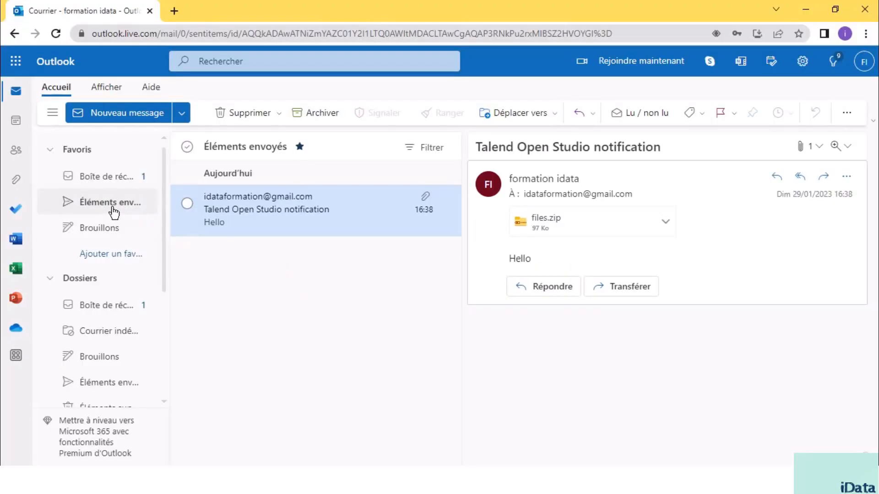
pyautogui.click(113, 202)
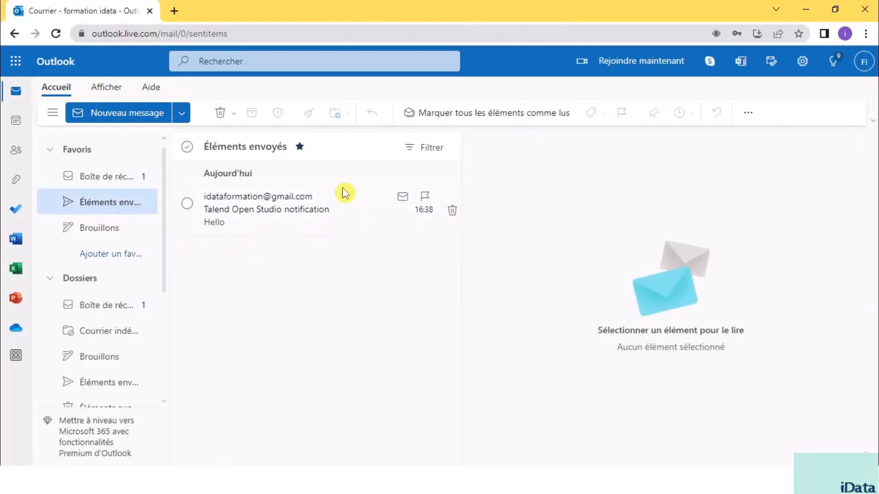
pyautogui.click(353, 209)
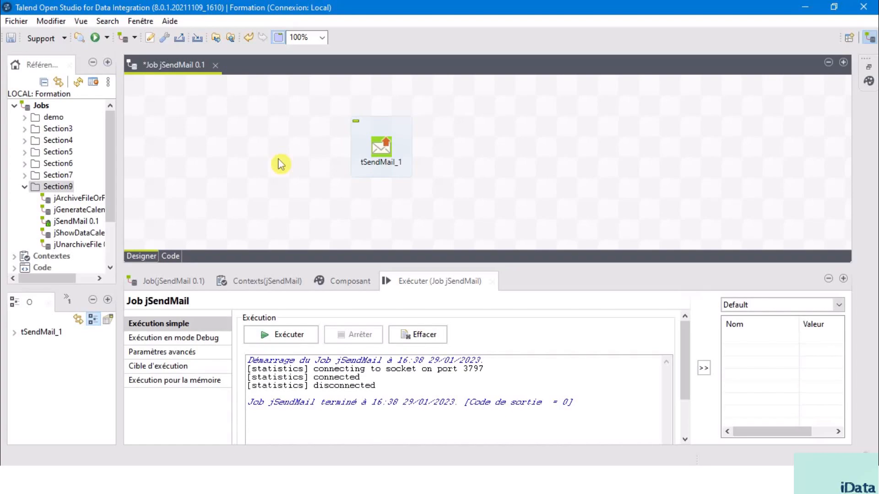
# Add a tJava component before tSendMail_1 and link it to tSendMail_1 with an On Component Ok trigger
pyautogui.write('tja')
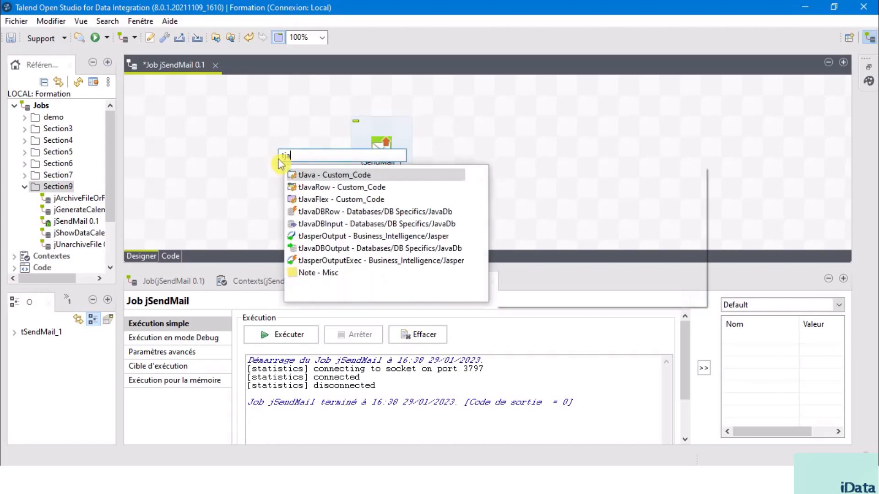
pyautogui.doubleClick(300, 176)
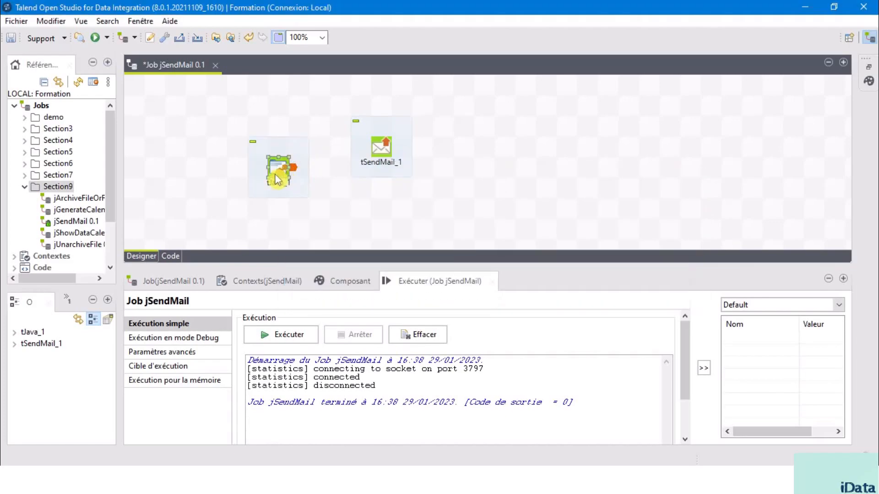
pyautogui.moveTo(287, 164); pyautogui.dragTo(280, 153)
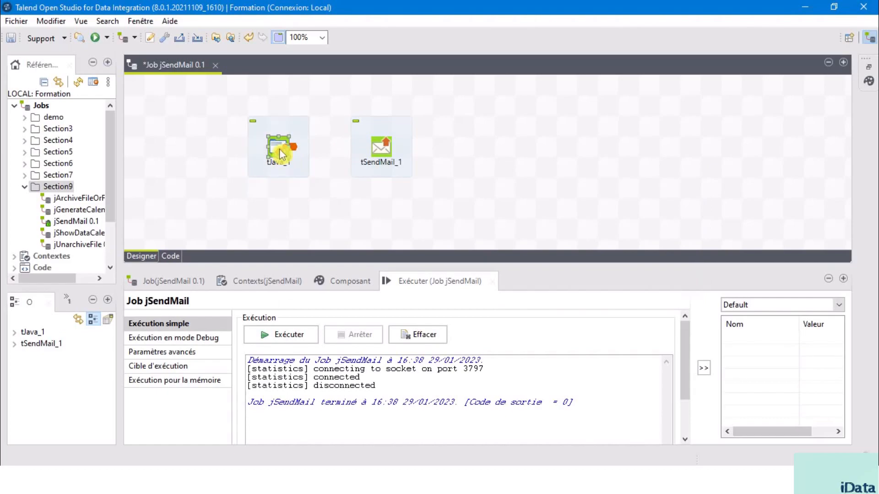
pyautogui.rightClick(280, 154)
pyautogui.moveTo(379, 170)
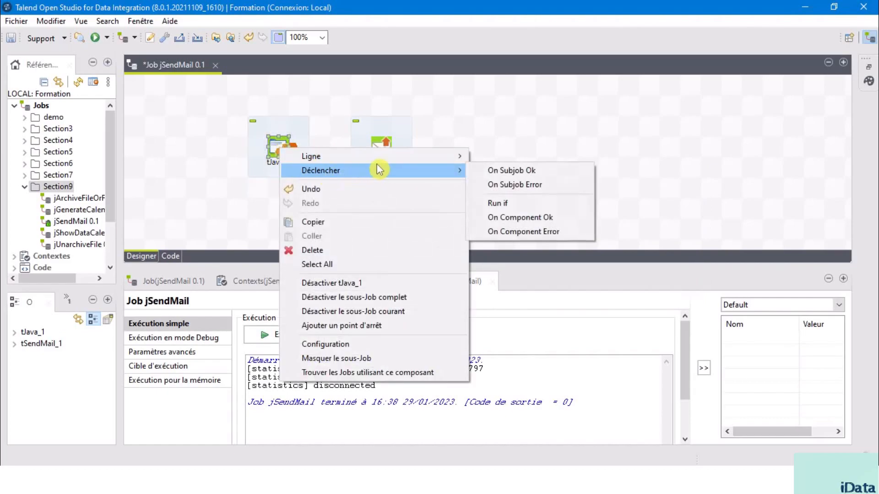
pyautogui.click(505, 218)
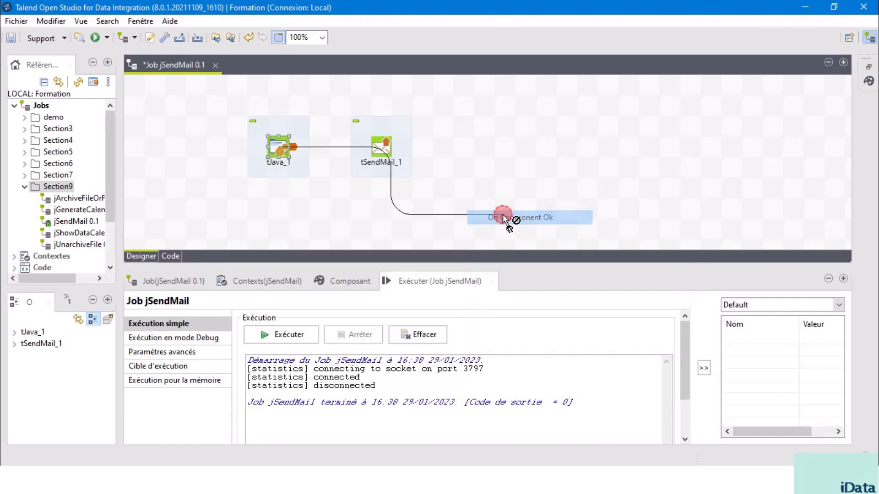
pyautogui.click(383, 147)
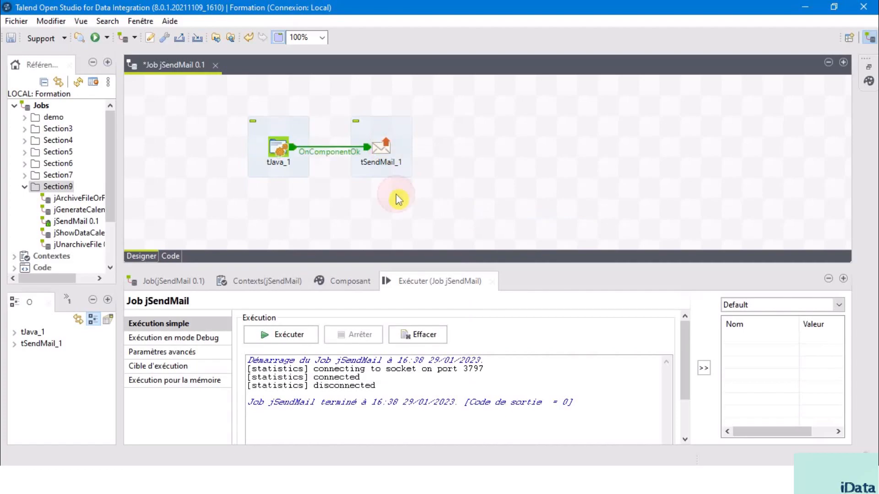
# Add a second tJava component after tSendMail_1 and link tSendMail_1 to it with an On Component Ok trigger
pyautogui.write('tja')
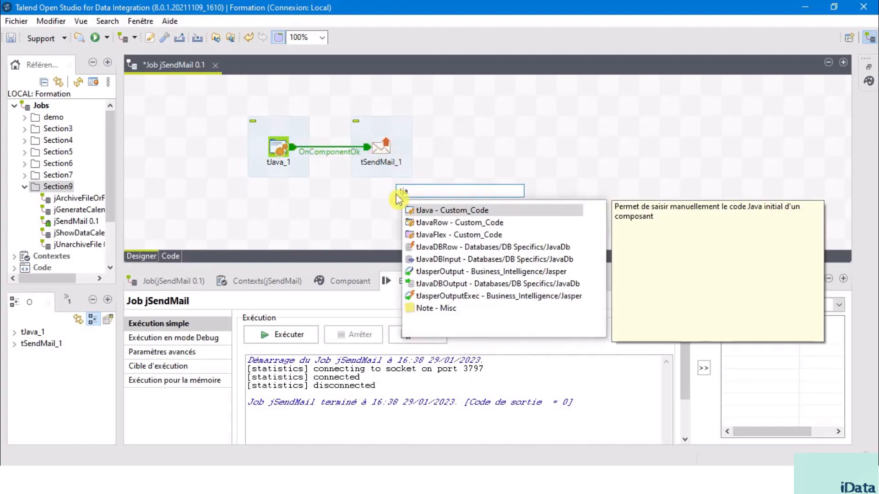
pyautogui.doubleClick(418, 215)
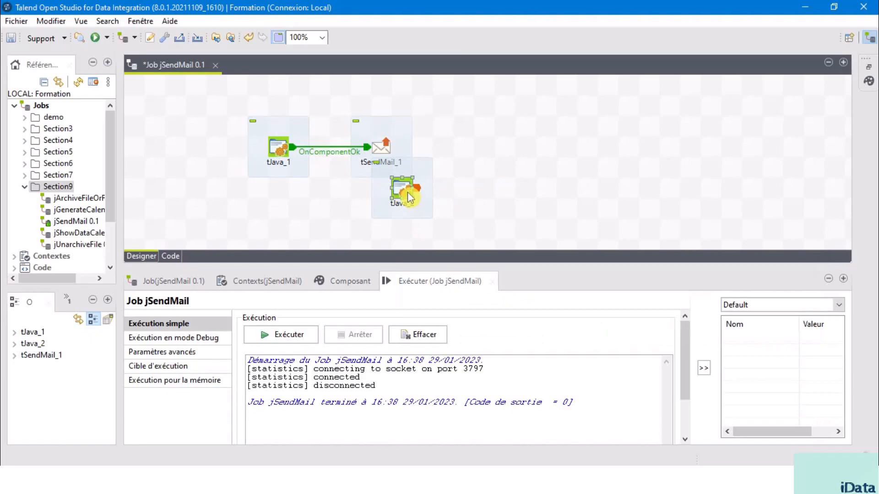
pyautogui.moveTo(402, 194); pyautogui.dragTo(489, 148)
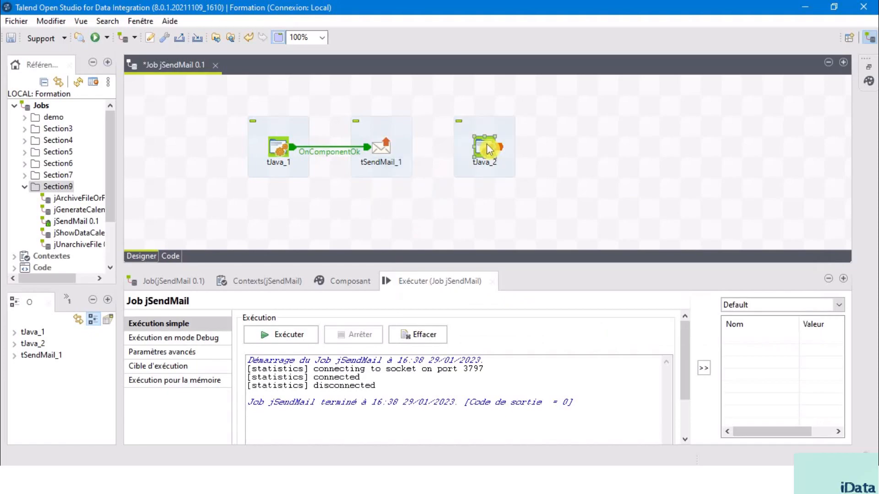
pyautogui.rightClick(385, 147)
pyautogui.moveTo(459, 172)
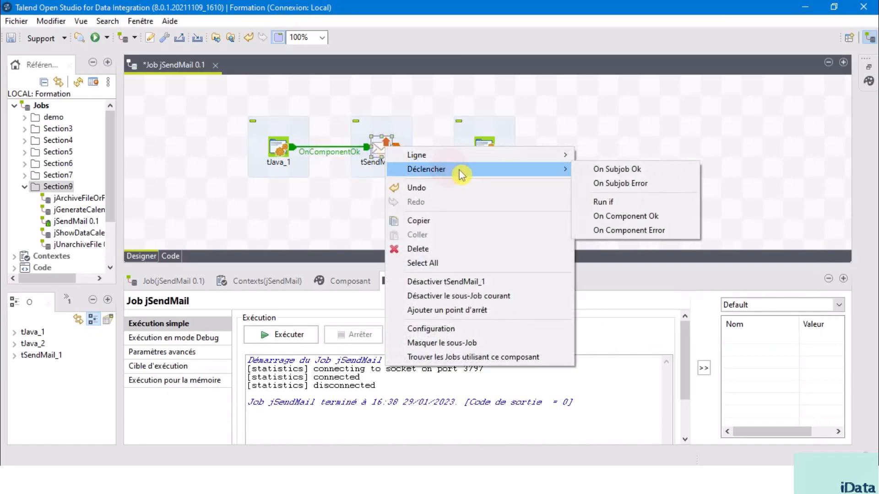
pyautogui.click(595, 216)
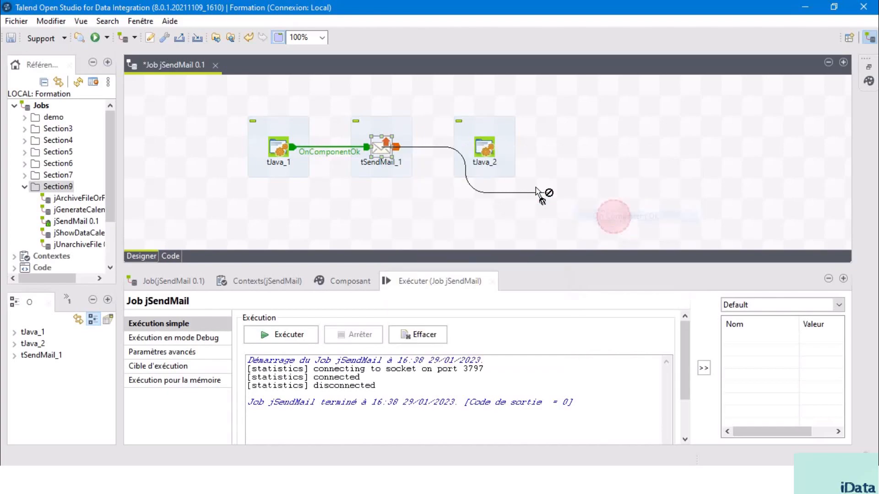
pyautogui.click(488, 150)
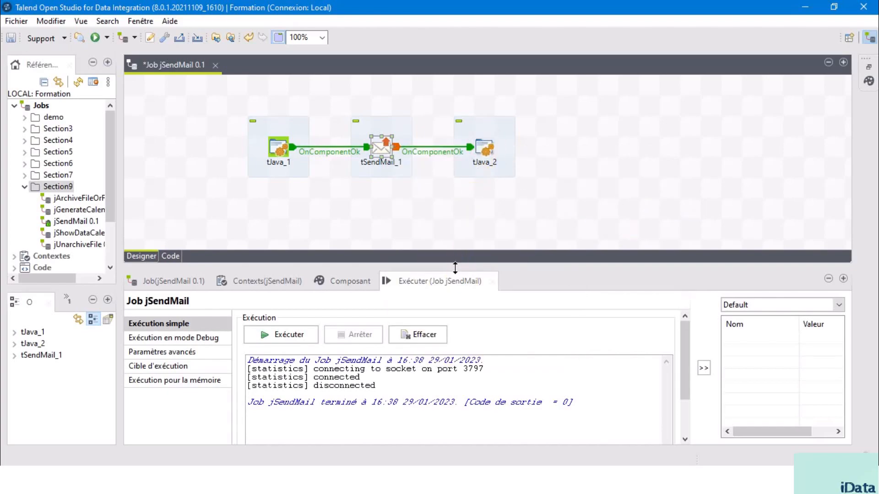
# Replace the code of tJava_1 with System.out.println("Début d'envoi du mail : "+ TalendDate.formatDate("dd-MM-yyyy HH:mm:ss",TalendDate.getCurrentDate()));
pyautogui.moveTo(456, 271); pyautogui.dragTo(457, 196)
pyautogui.doubleClick(284, 158)
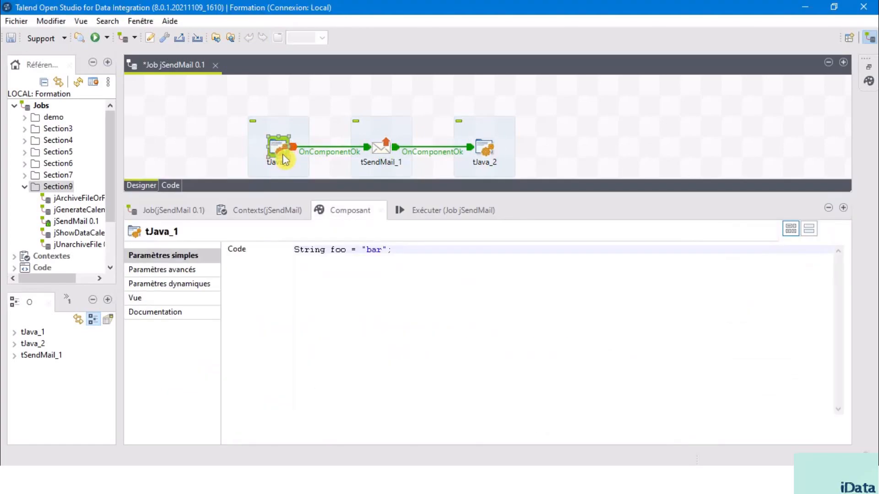
pyautogui.moveTo(399, 254); pyautogui.dragTo(272, 256)
pyautogui.write('System.out.println("Début d\'envoi du mail : "+ TalendDate.formatDate("dd-MM-yyyy HH:mm:ss",TalendDate.getCurrentDate()));')
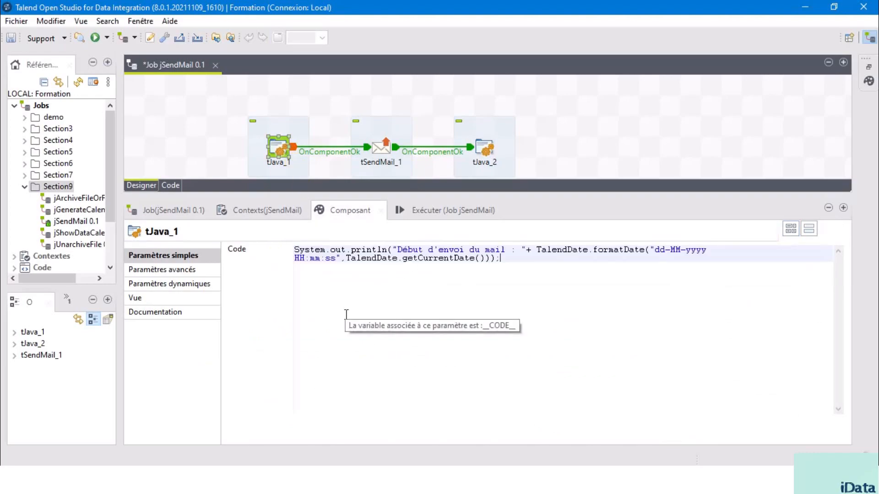
# Make tJava_2 print "Mail envoyé avec succès" and, on a second line, "Fin d'envoi du mail : " plus the current date as dd-MM-yyyy HH:mm:ss
pyautogui.click(488, 154)
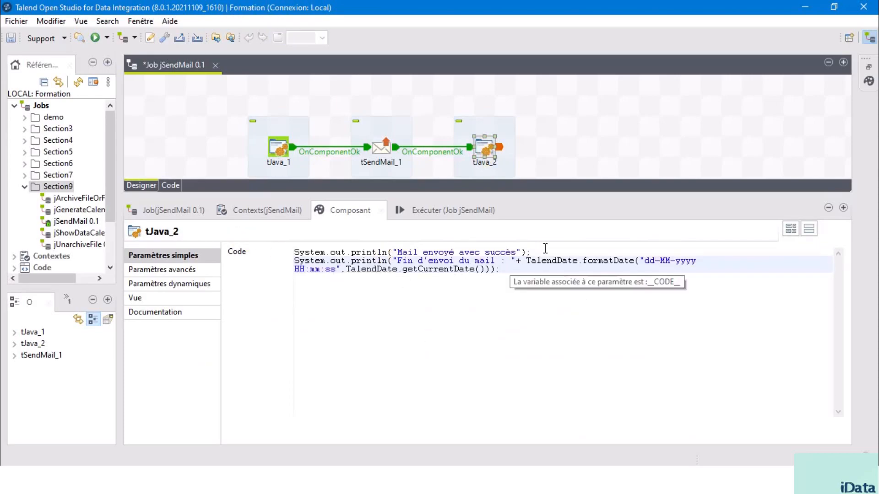
pyautogui.moveTo(531, 253); pyautogui.dragTo(352, 253)
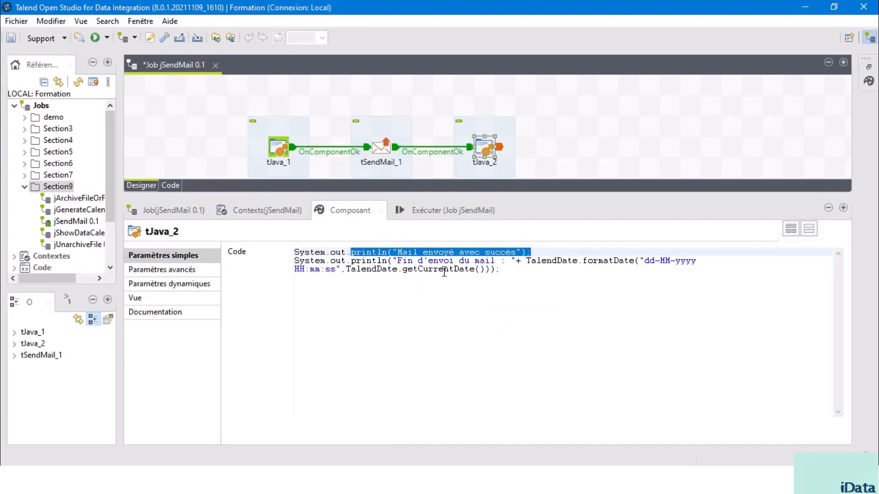